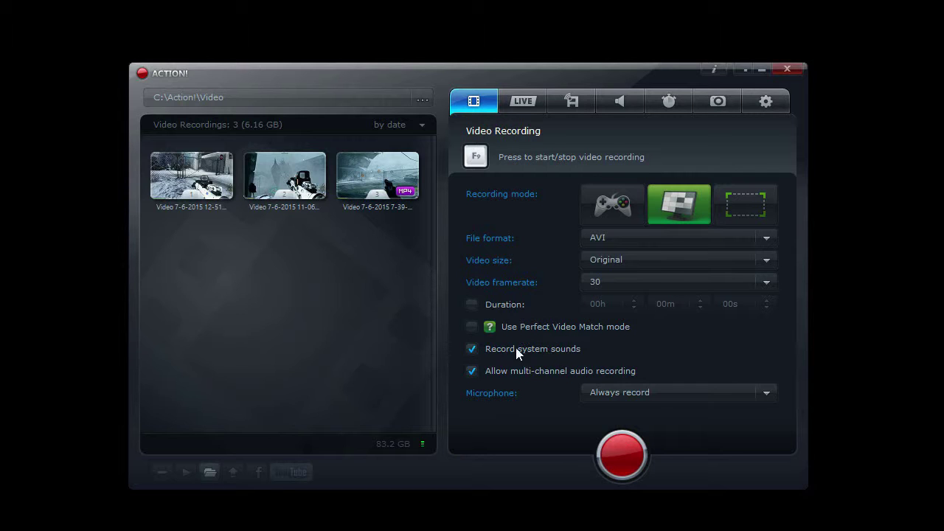
# - Enable 'Record microphone into separate audio track' in Audio settings and keep AVI as the file format
pyautogui.click(782, 101)
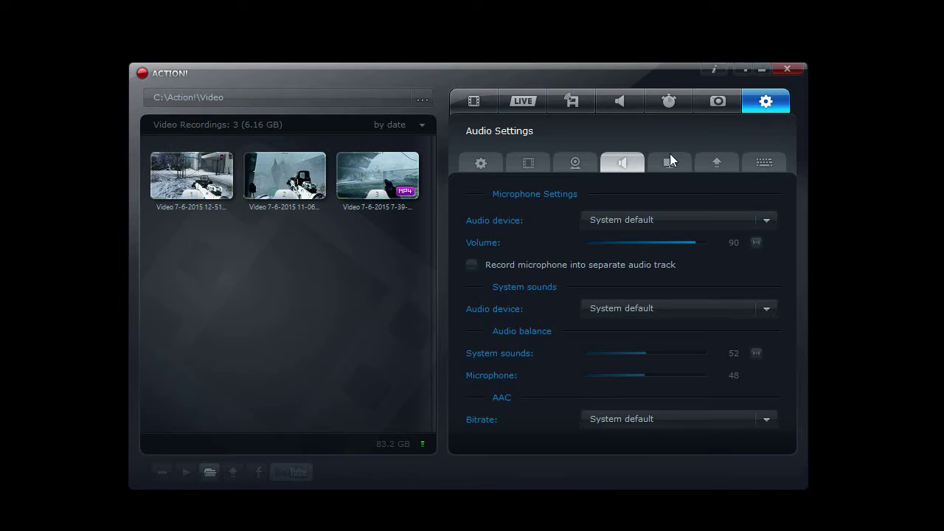
pyautogui.click(629, 162)
pyautogui.click(472, 265)
pyautogui.click(476, 103)
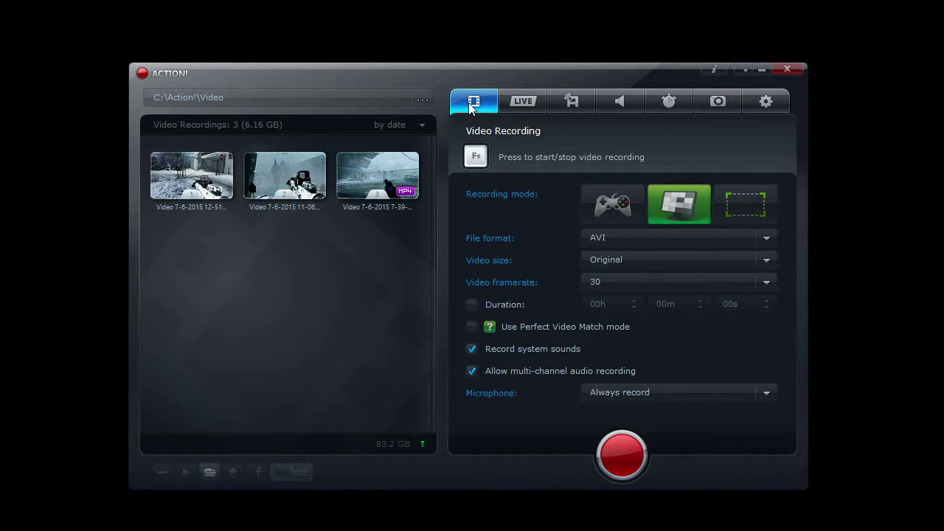
pyautogui.click(604, 235)
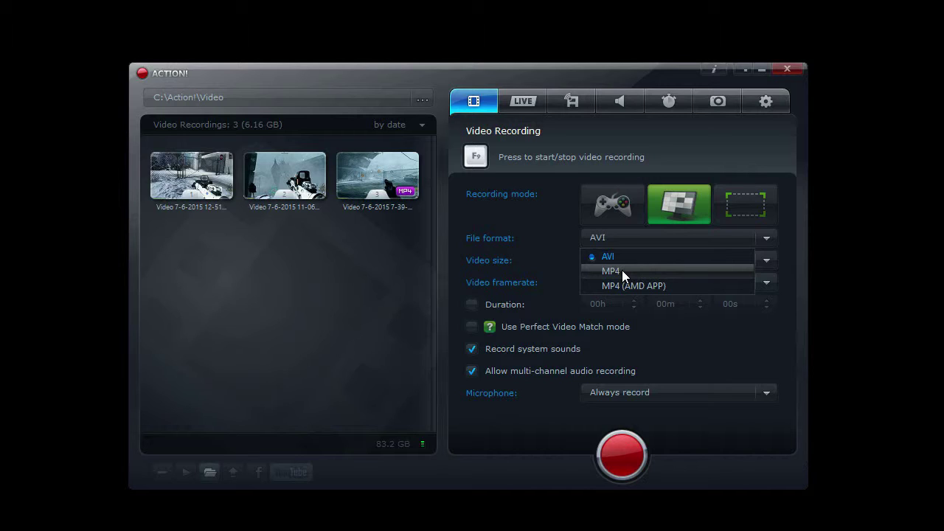
pyautogui.click(637, 256)
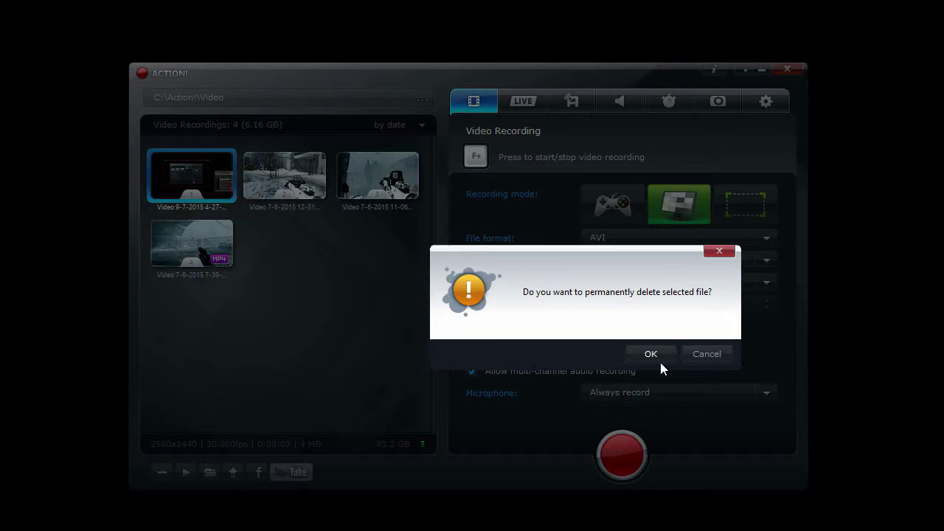
# - Permanently delete the old test recording and bring Action! back in front of the browser
pyautogui.click(650, 354)
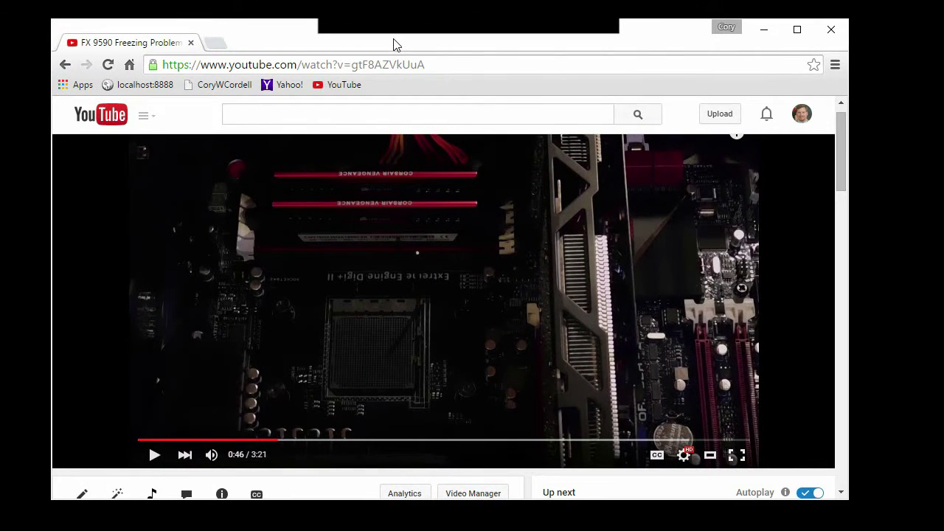
pyautogui.moveTo(393, 45); pyautogui.dragTo(279, 44)
pyautogui.click(784, 153)
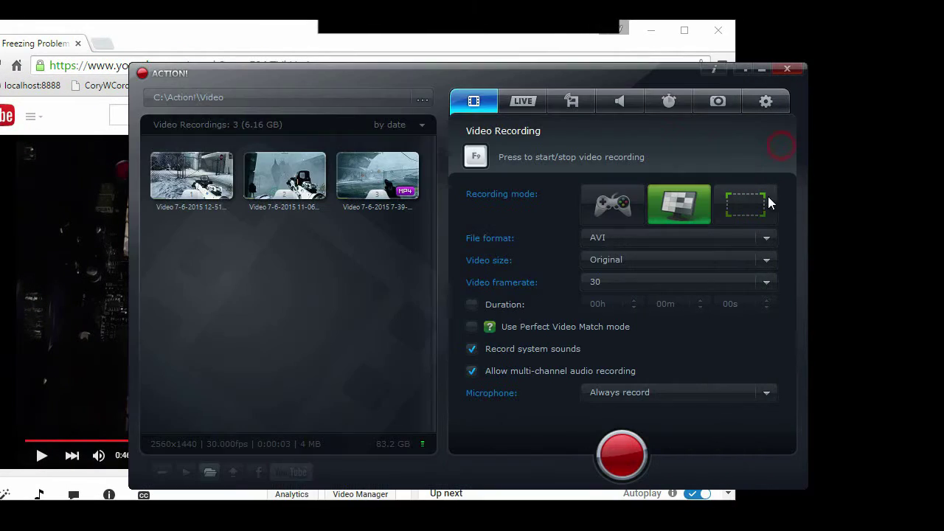
# - Switch to Active desktop region mode and record the YouTube video playing in the browser
pyautogui.click(747, 213)
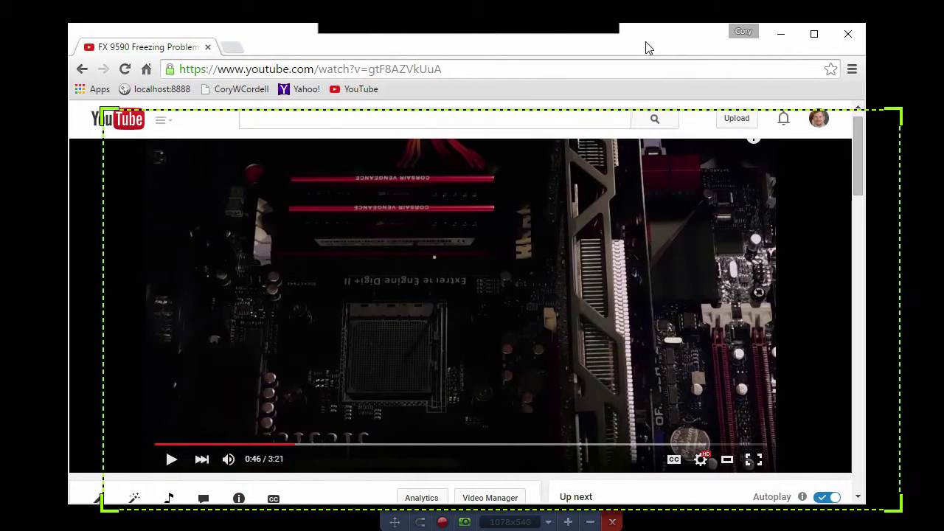
pyautogui.moveTo(647, 48); pyautogui.dragTo(659, 47)
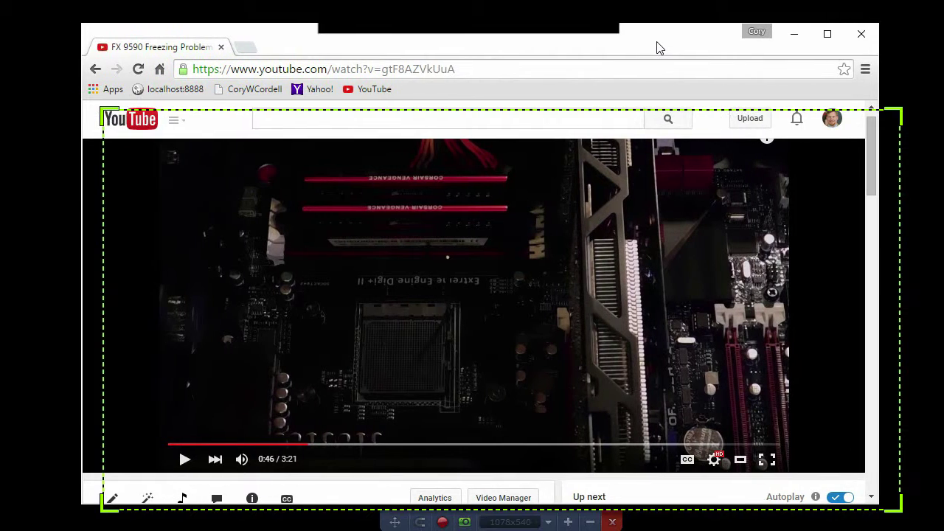
pyautogui.click(426, 328)
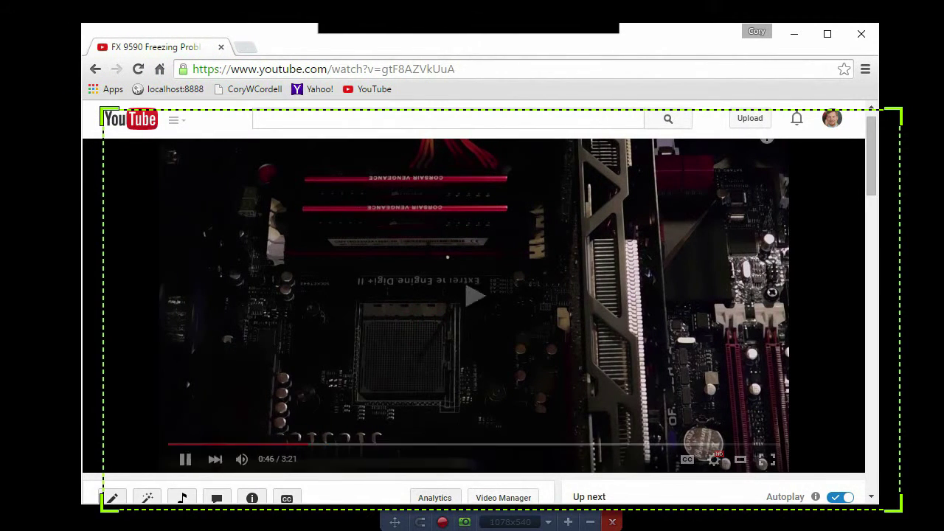
pyautogui.click(441, 522)
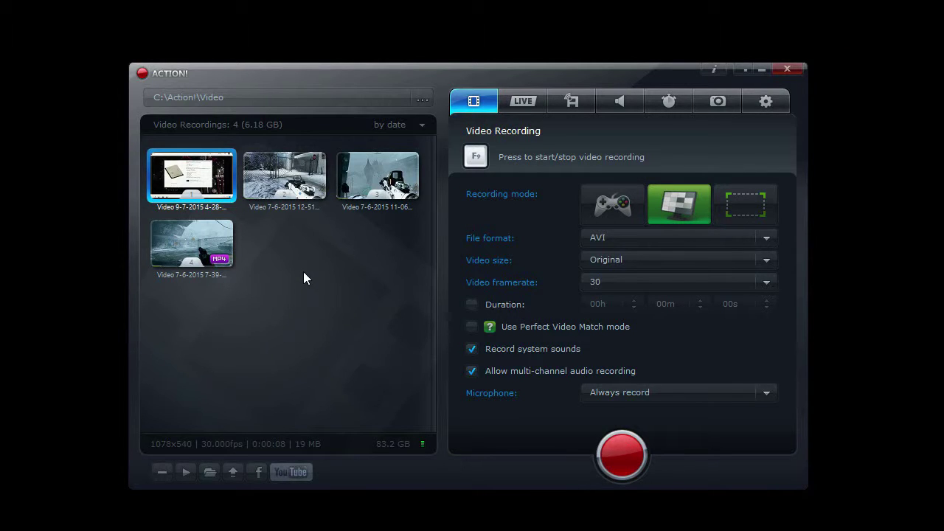
# - Export the new 8-second clip to MP4 using only the Audio 02 track
pyautogui.rightClick(201, 178)
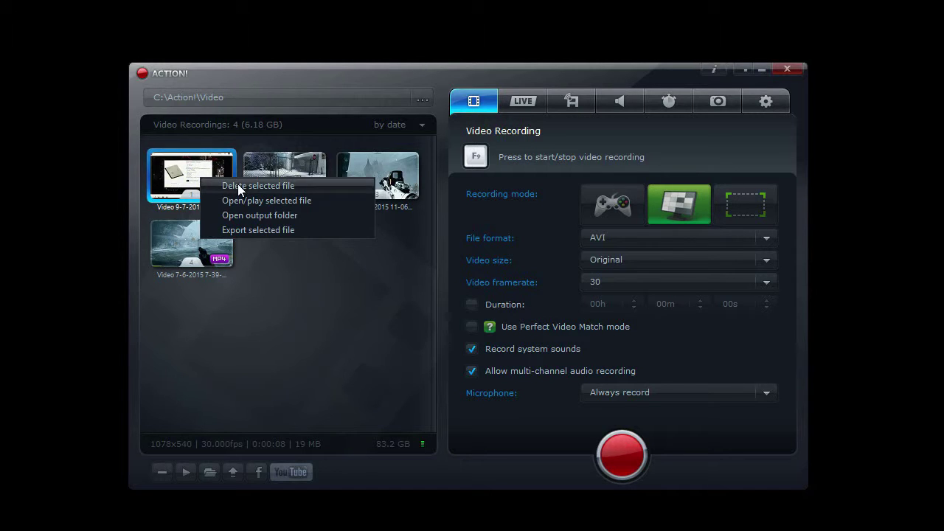
pyautogui.click(277, 331)
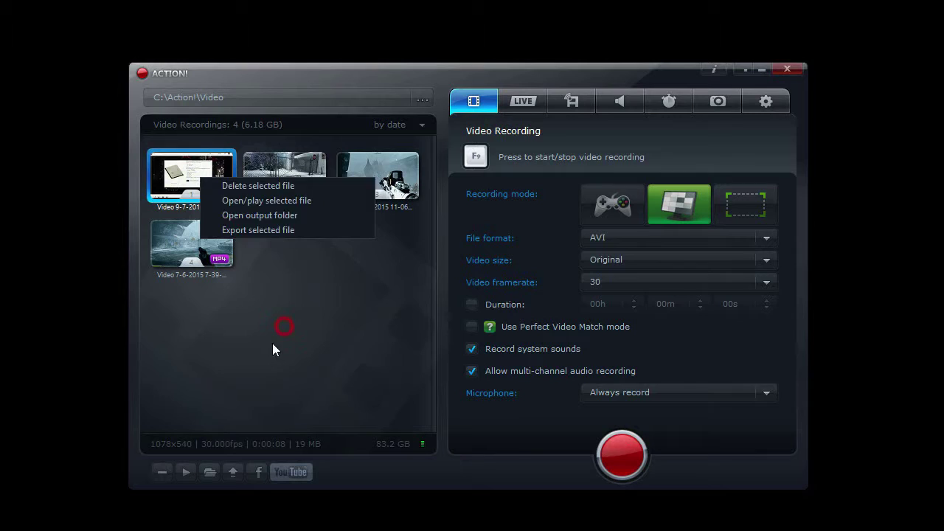
pyautogui.click(233, 472)
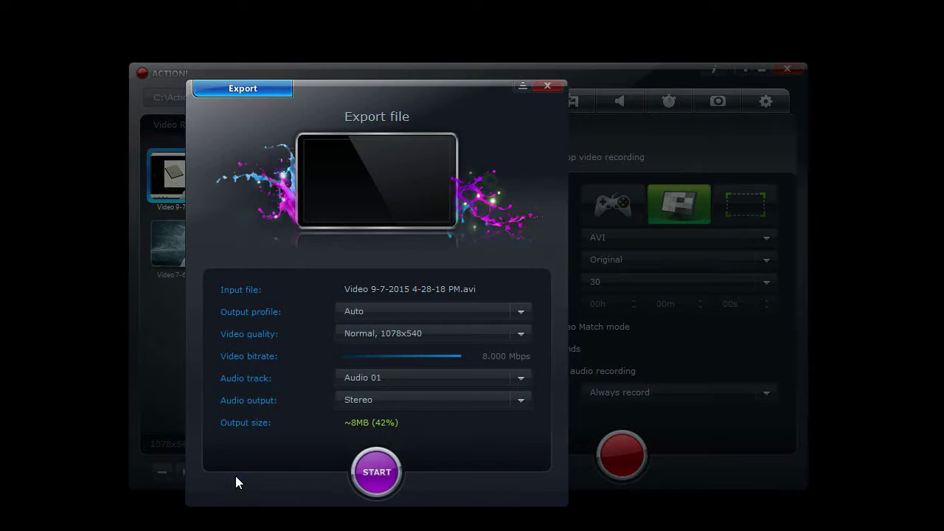
pyautogui.click(385, 376)
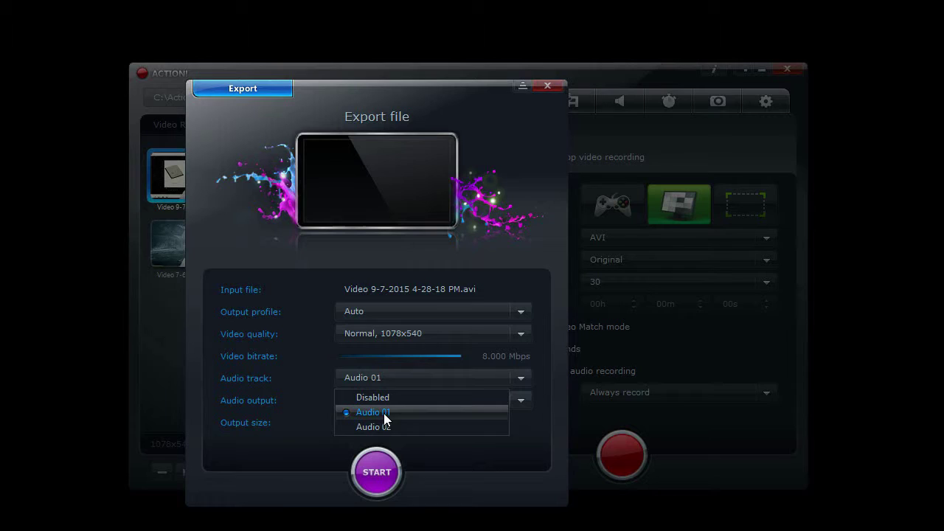
pyautogui.click(378, 427)
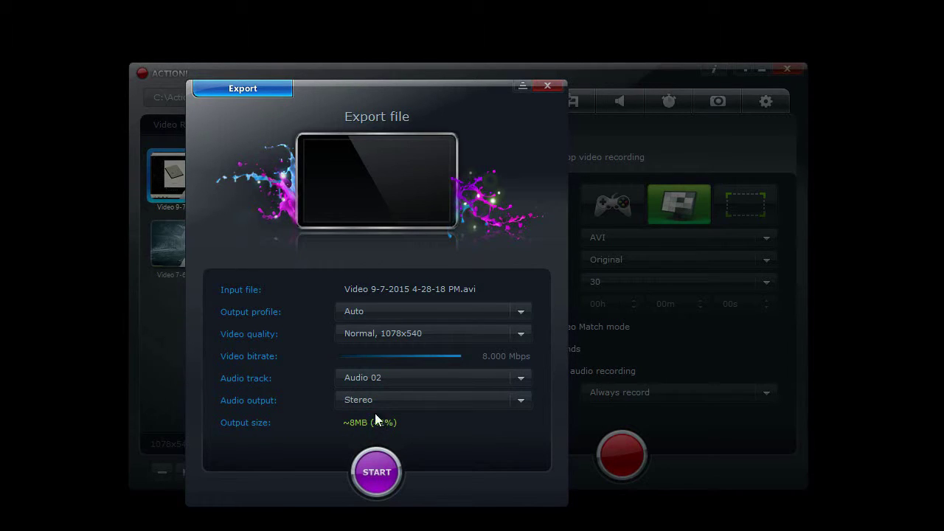
pyautogui.click(377, 466)
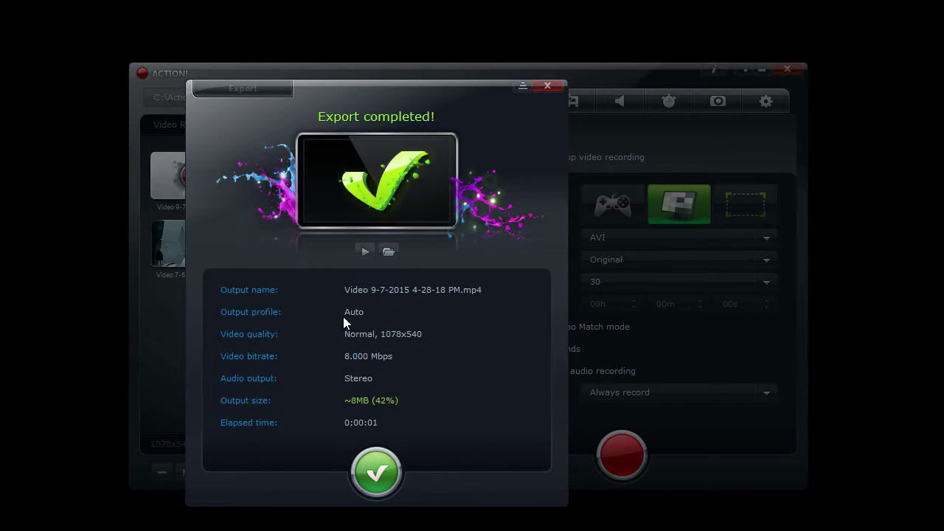
pyautogui.click(376, 466)
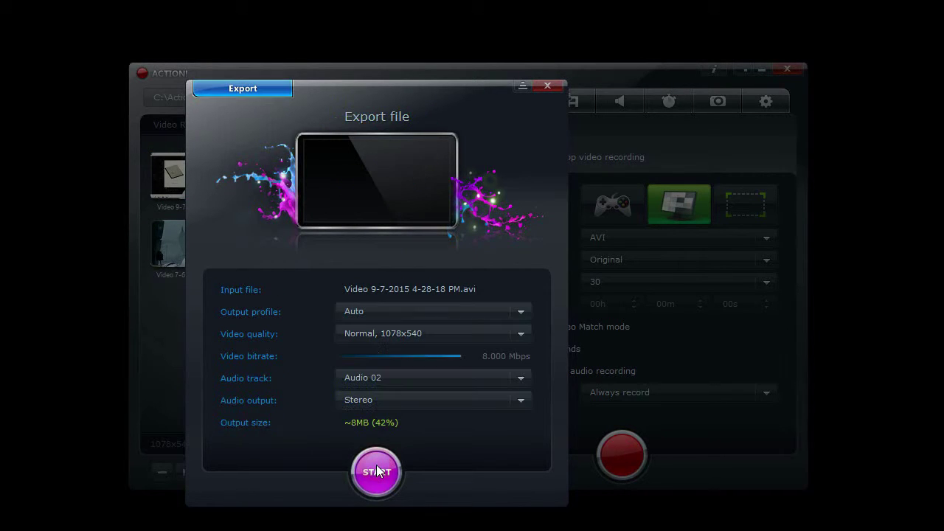
pyautogui.click(550, 88)
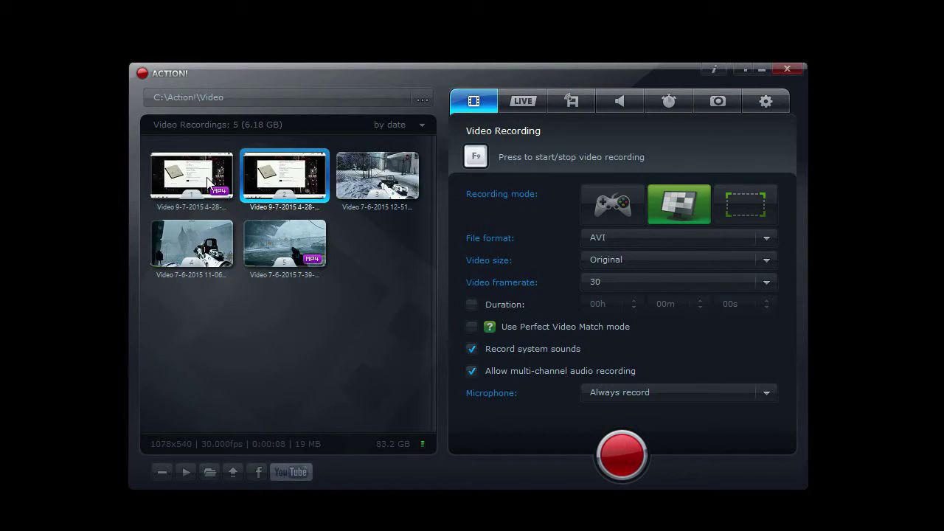
pyautogui.click(208, 181)
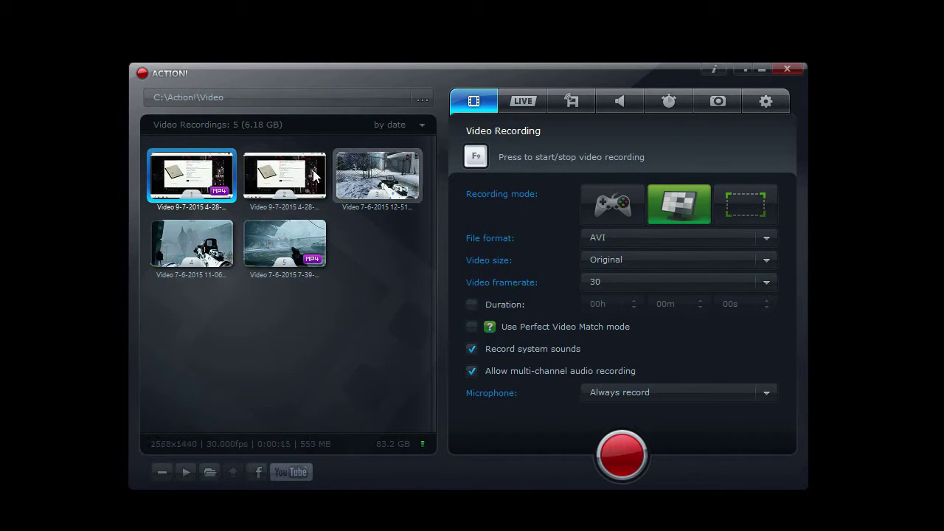
pyautogui.click(264, 180)
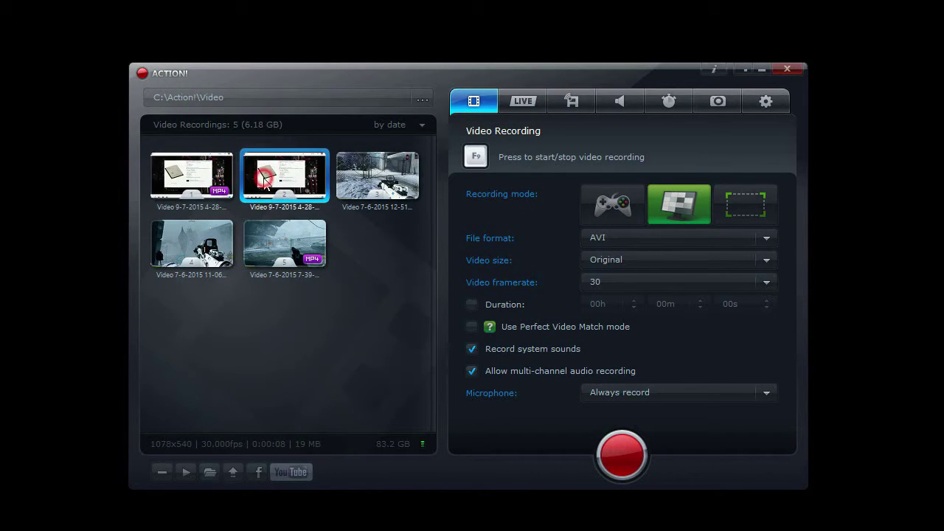
pyautogui.click(208, 187)
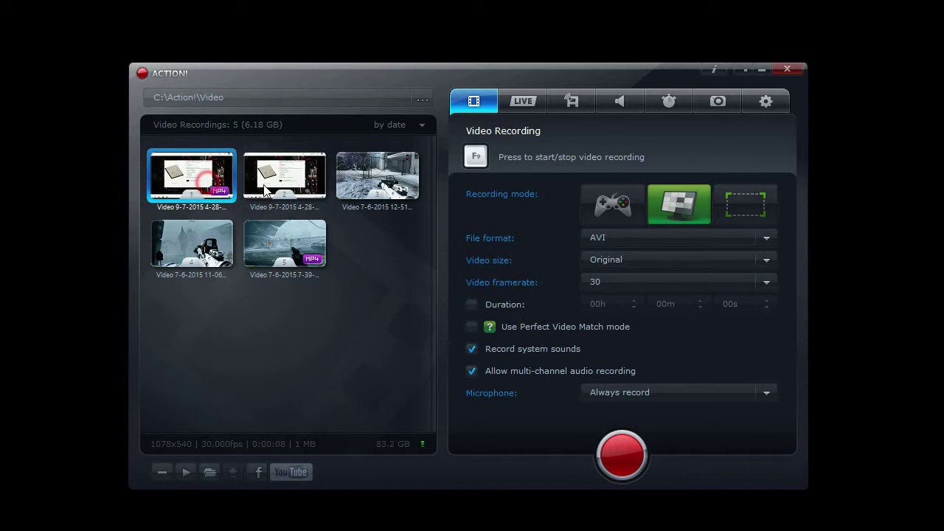
pyautogui.click(196, 175)
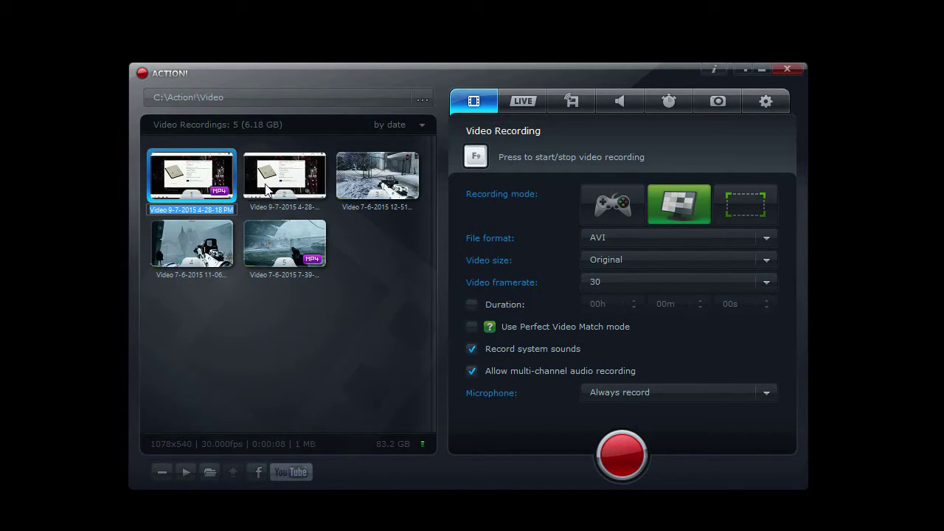
pyautogui.click(298, 187)
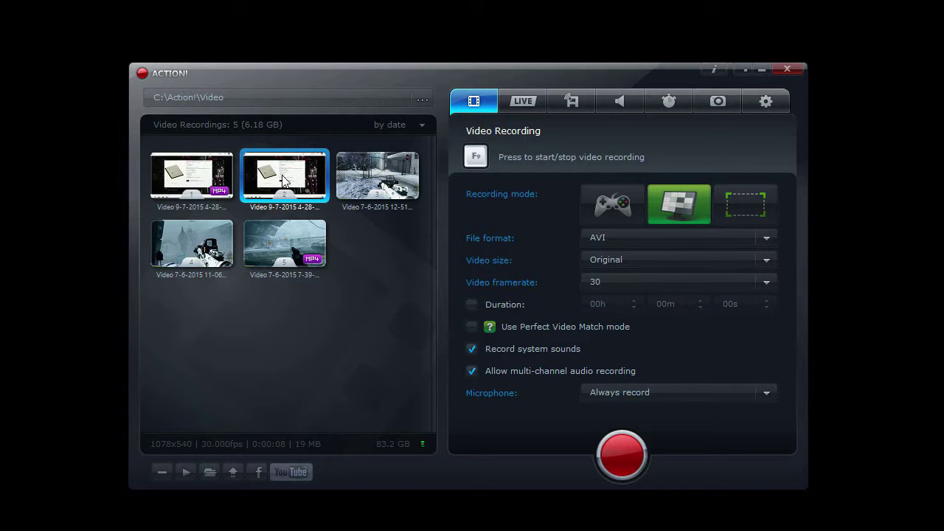
# - Turn off 'Record microphone into separate audio track' in the Audio settings
pyautogui.click(769, 100)
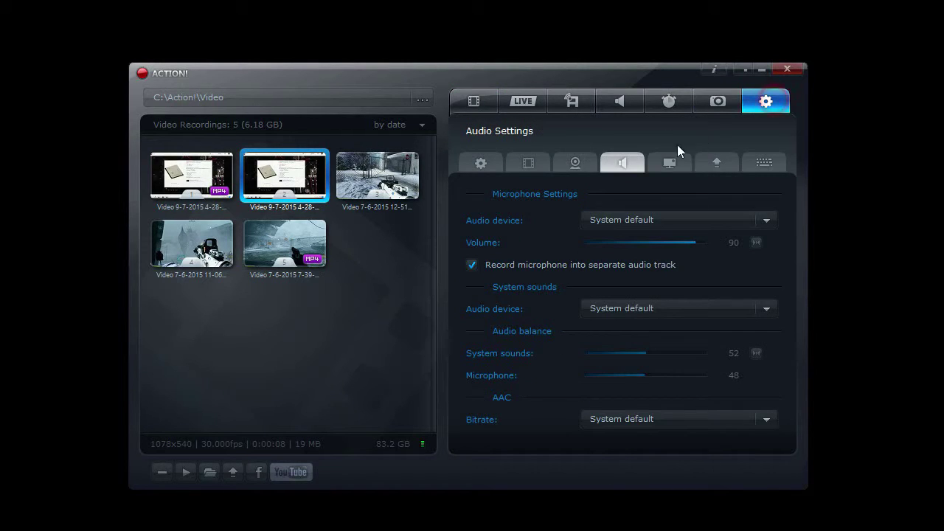
pyautogui.click(472, 265)
pyautogui.click(473, 101)
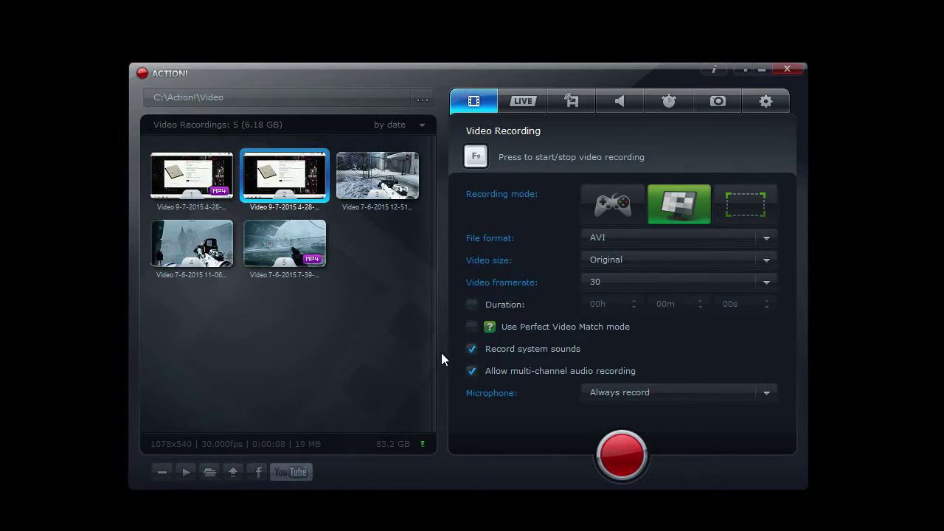
# - Set the video Microphone option to Do not record and delete the two 9-7-2015 recordings
pyautogui.click(625, 393)
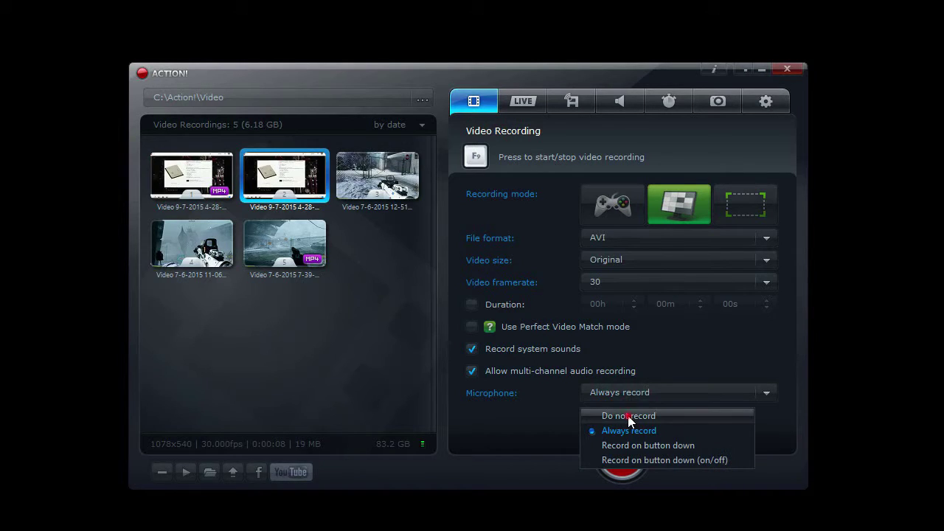
pyautogui.click(629, 418)
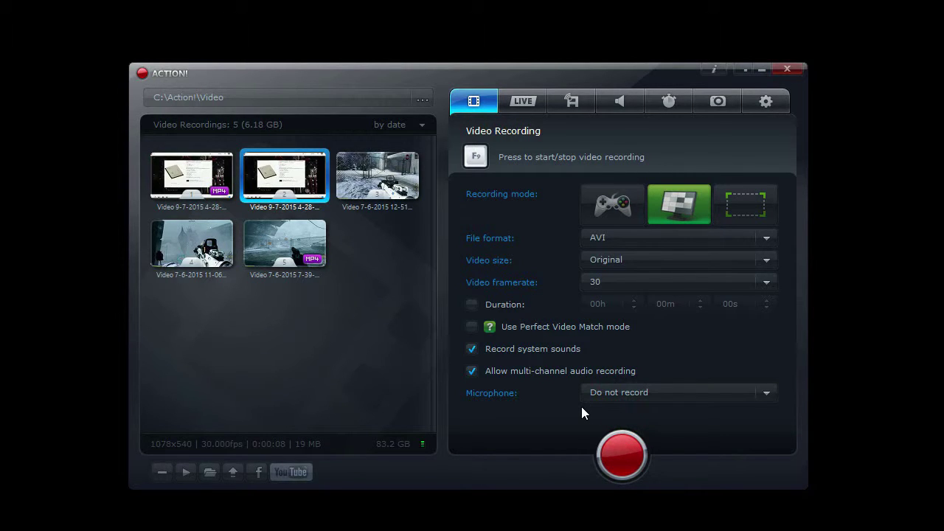
pyautogui.click(637, 393)
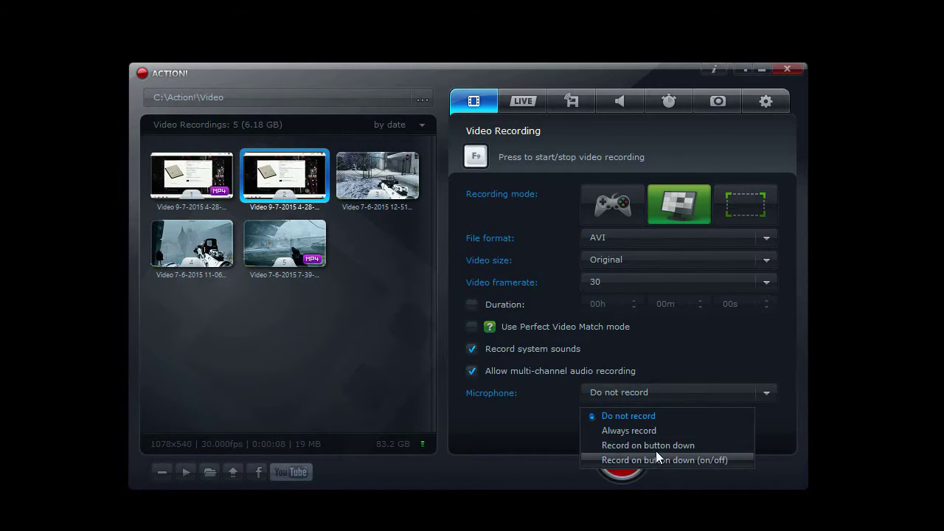
pyautogui.click(654, 446)
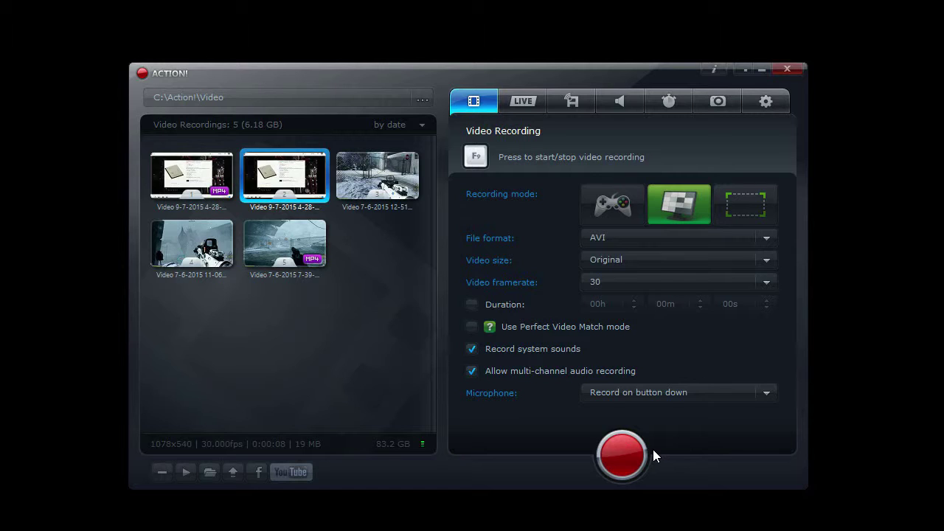
pyautogui.click(677, 393)
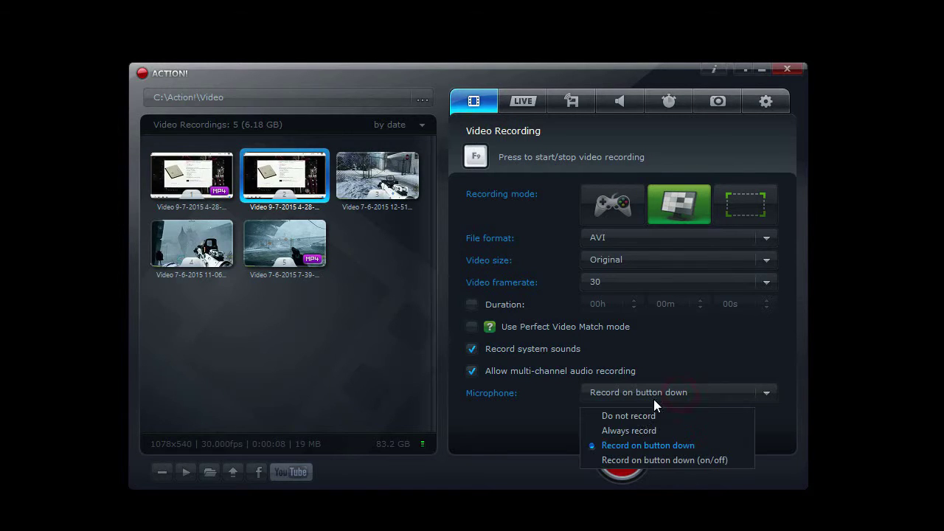
pyautogui.click(641, 417)
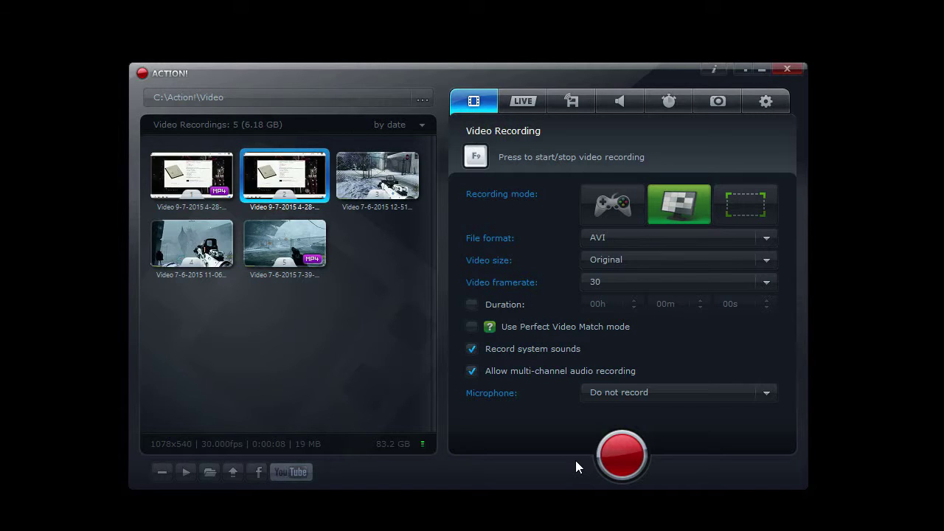
pyautogui.press('Delete')
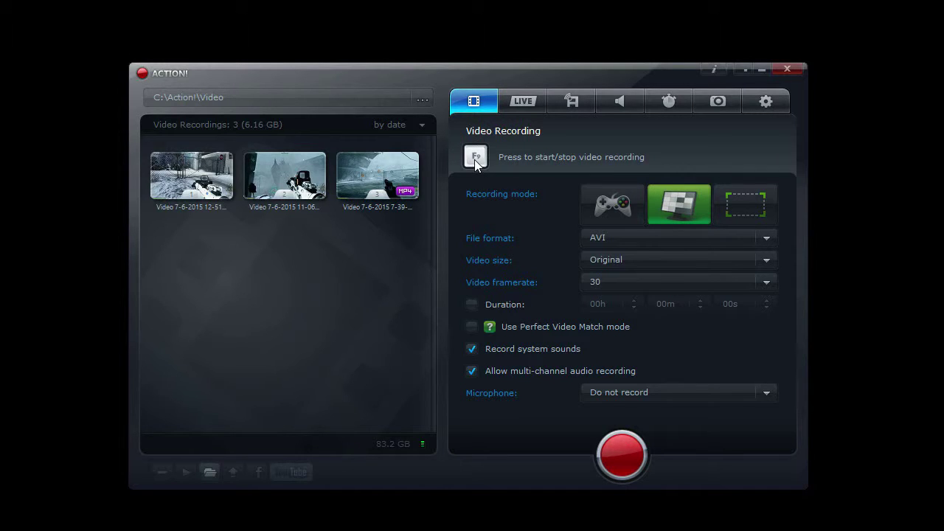
# - Check the audio recordings, return to the video list and start the audio recording
pyautogui.click(607, 108)
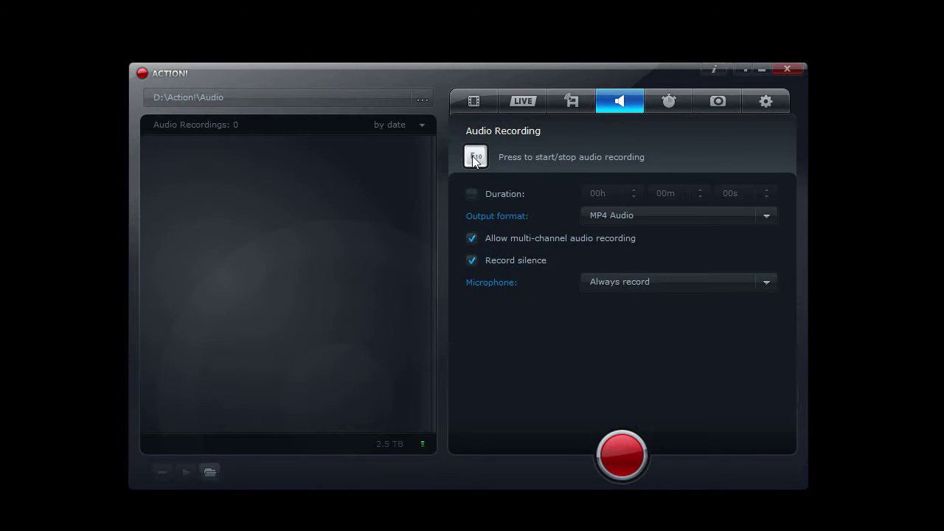
pyautogui.click(477, 101)
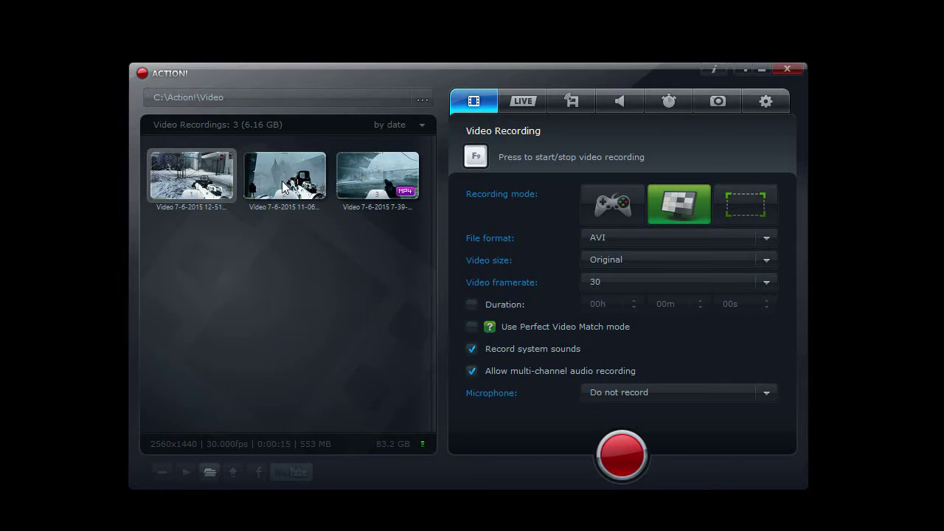
pyautogui.click(387, 178)
pyautogui.hotkey('ctrl', 'Tab')
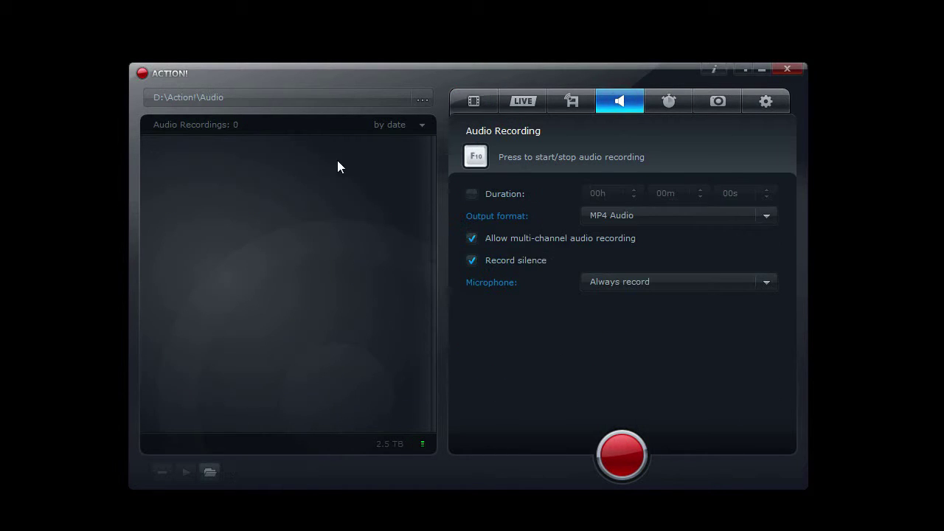
pyautogui.click(474, 101)
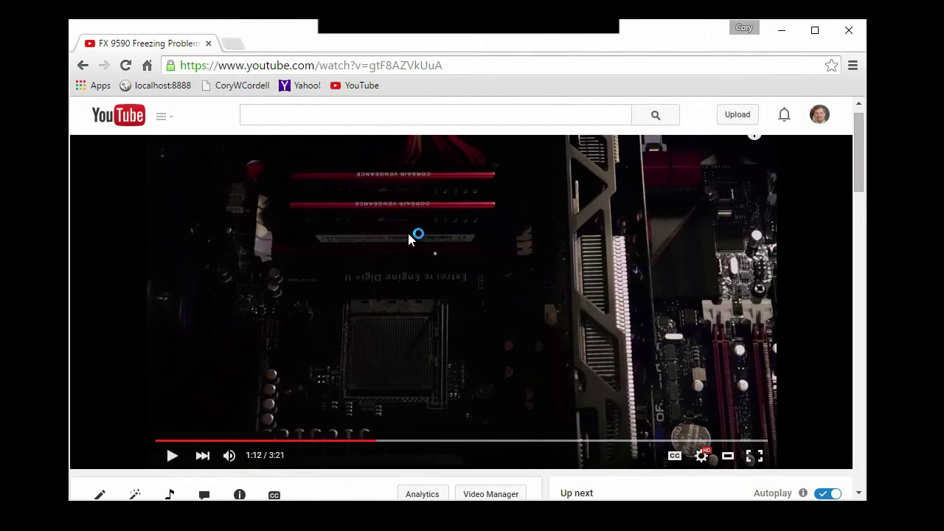
# - Play the motherboard video for about 15 seconds, pause it, and minimize Chrome
pyautogui.click(431, 274)
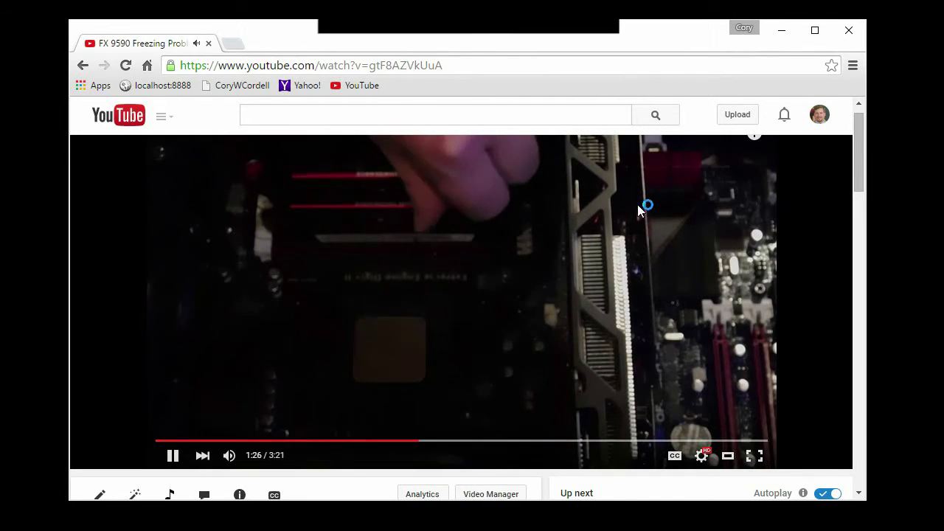
pyautogui.press('space')
pyautogui.click(783, 31)
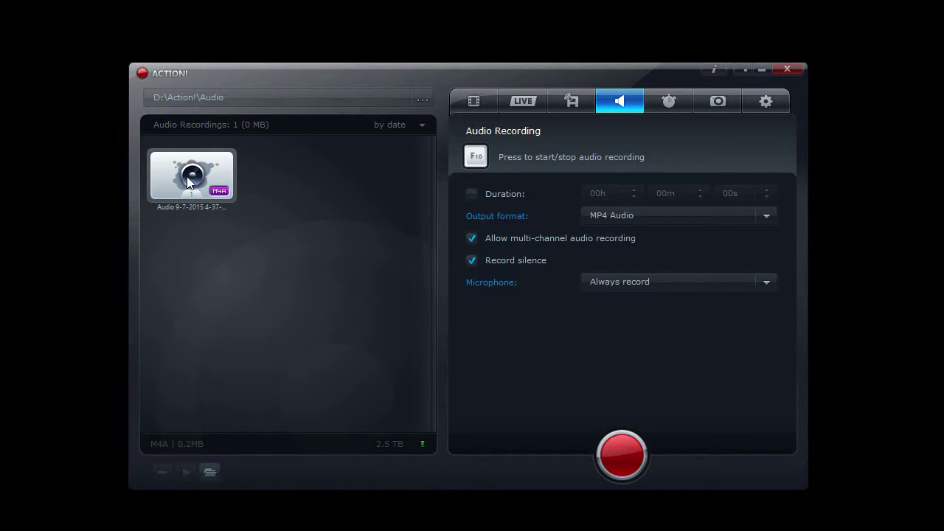
pyautogui.click(473, 101)
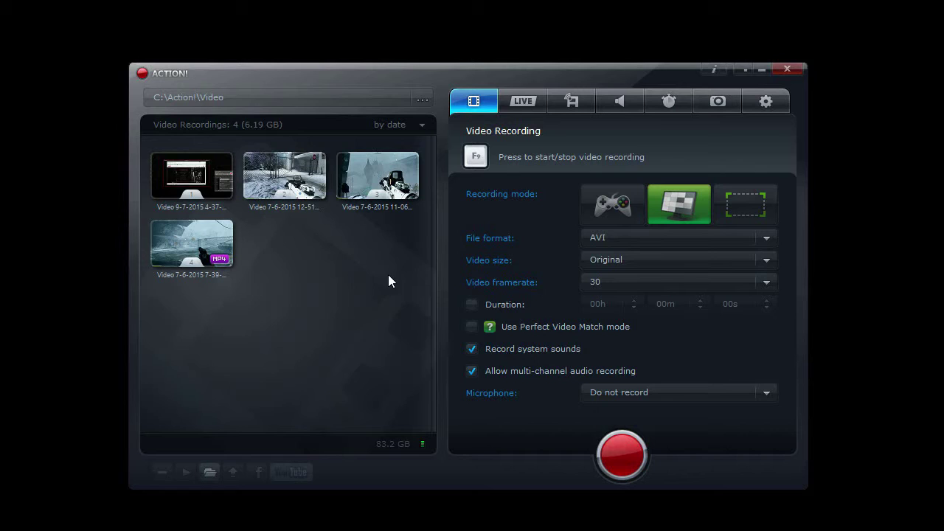
pyautogui.click(619, 101)
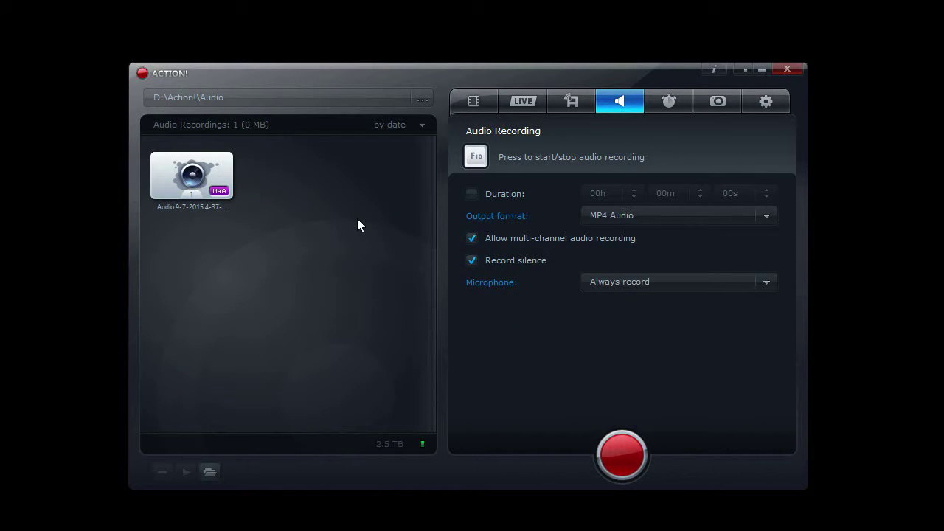